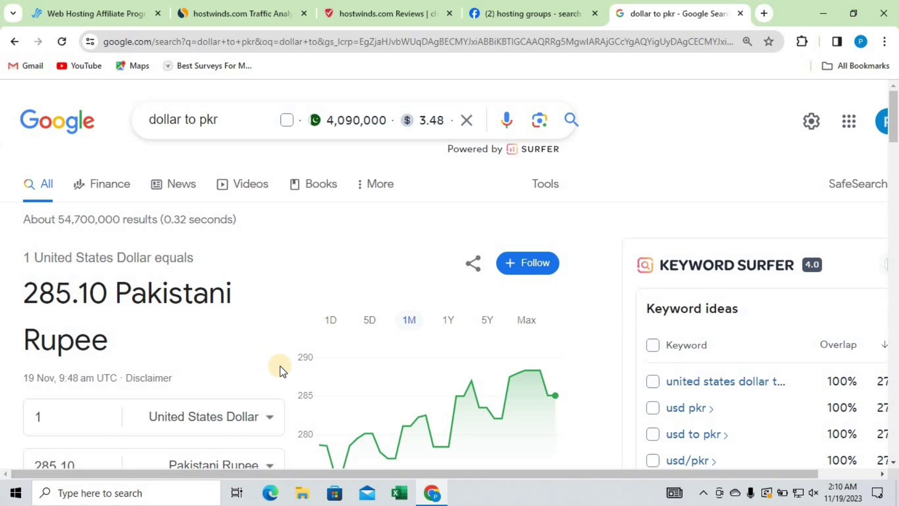
Step: Convert 135 United States Dollars to Pakistani Rupees in the currency converter
scroll(277, 366, down, 3)
click(104, 269)
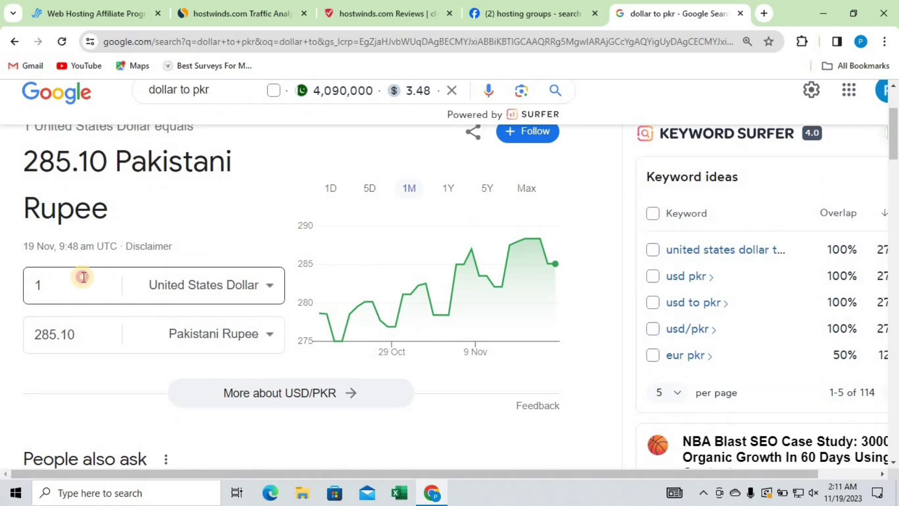
text(35)
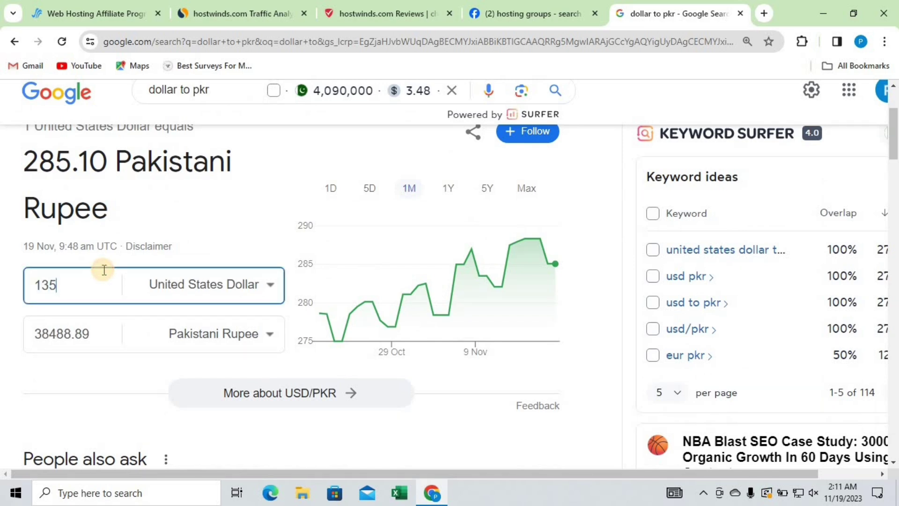
drag(36, 334, 135, 337)
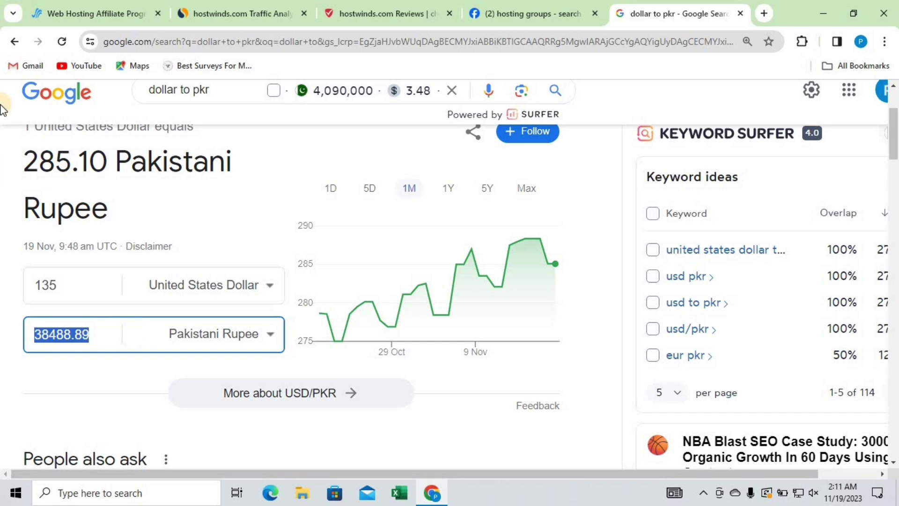
Step: Return to the Hostwinds affiliate program page, review its commission tiers and open the affiliate signup form
click(83, 14)
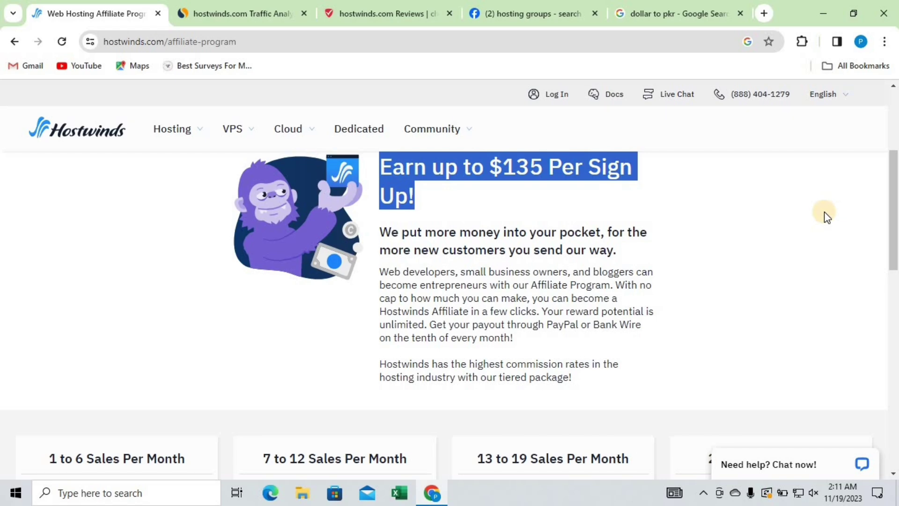
scroll(828, 218, down, 3)
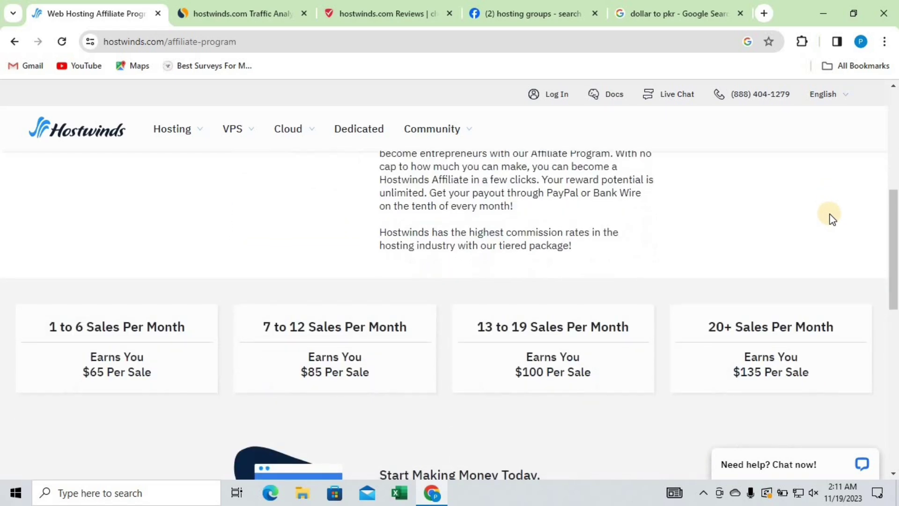
scroll(830, 215, down, 4)
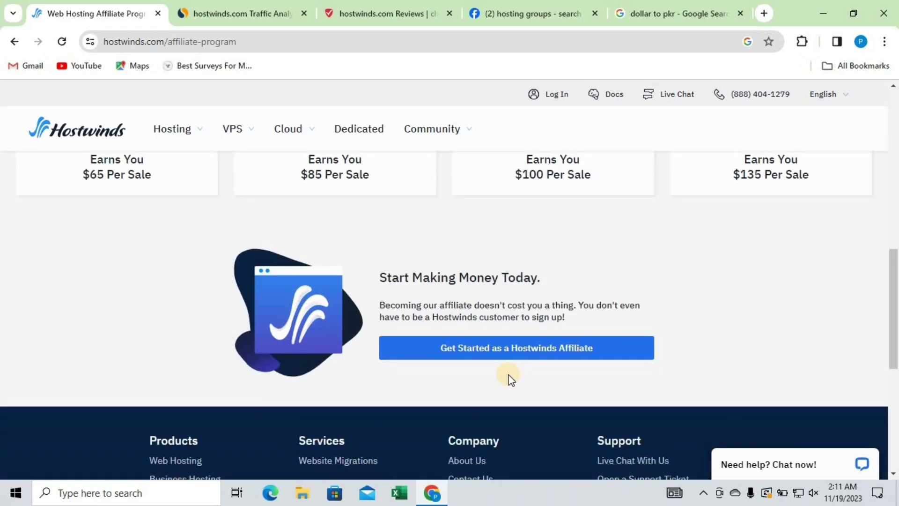
click(484, 357)
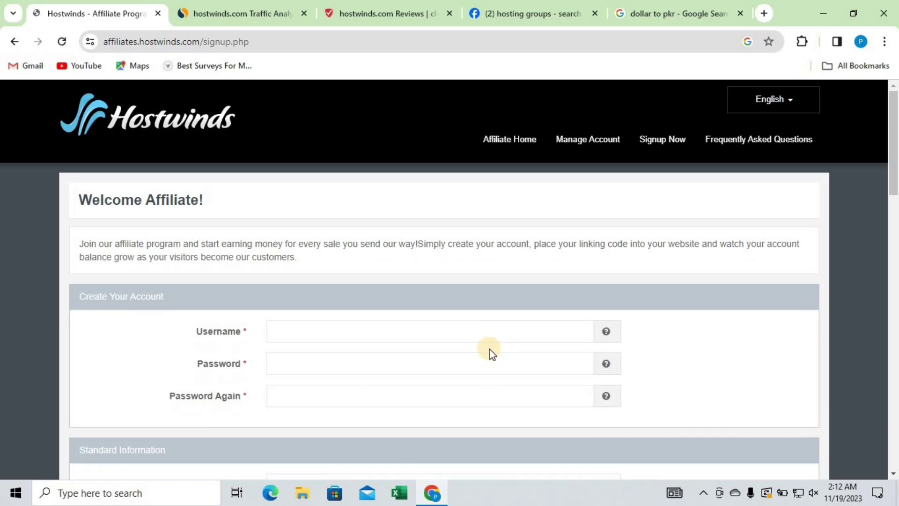
Step: Examine the account and Standard Information fields of the signup form, including Website Address and Tax ID, SSN or VAT
scroll(531, 437, down, 2)
scroll(531, 437, up, 2)
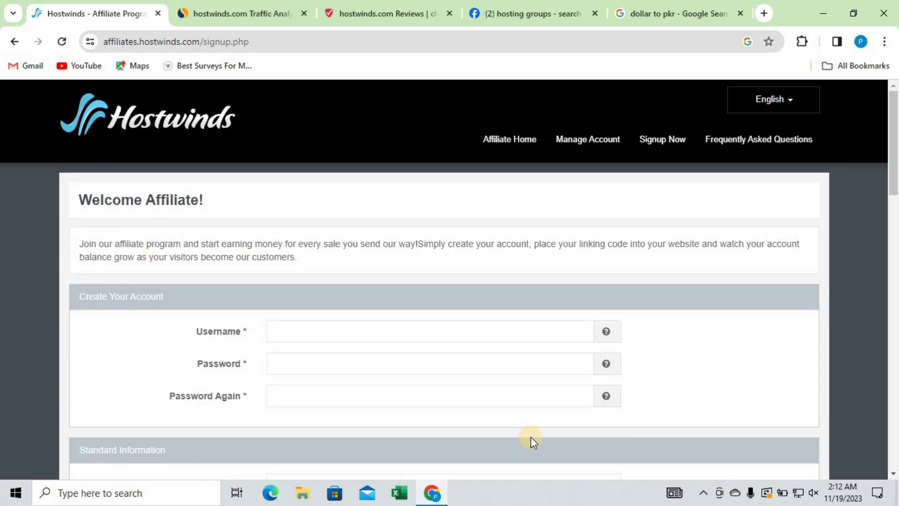
key(ctrl+plus)
scroll(521, 435, down, 1)
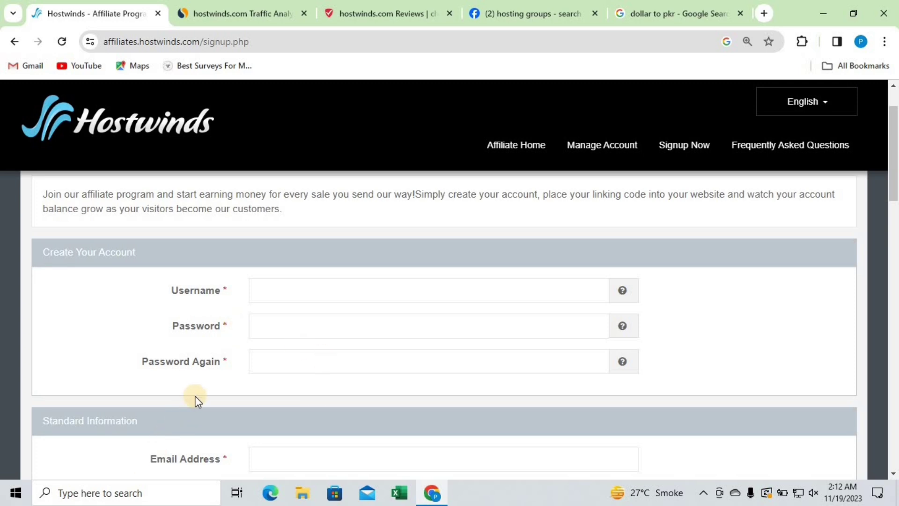
scroll(195, 398, down, 3)
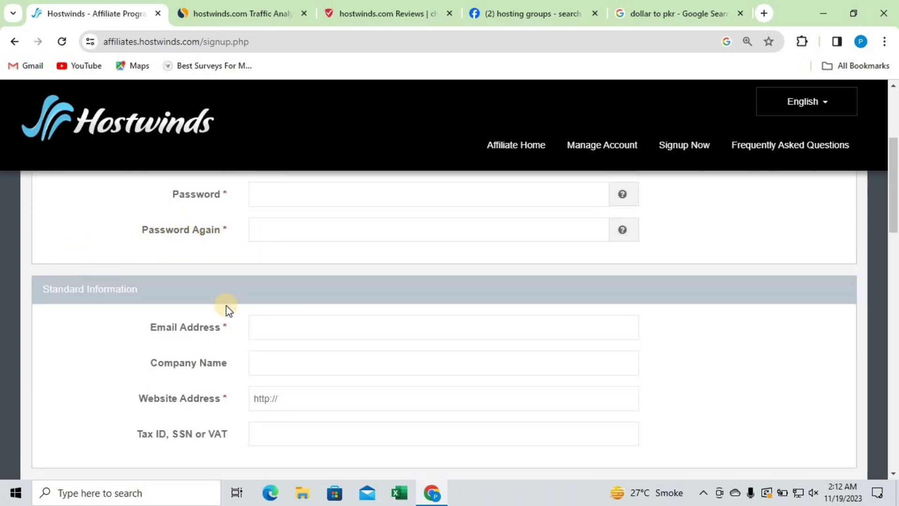
scroll(209, 261, up, 2)
scroll(374, 233, down, 3)
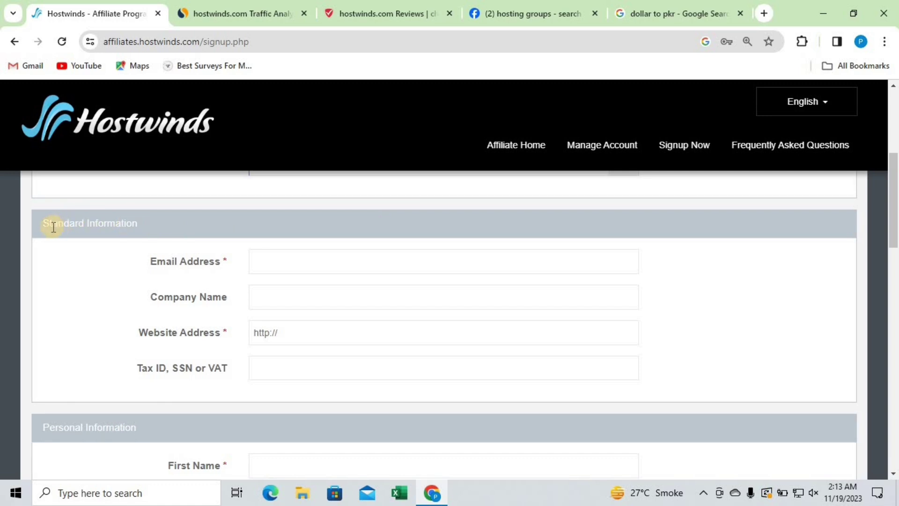
mouse_move(56, 227)
mouse_down()
mouse_move(117, 234)
mouse_move(43, 230)
mouse_up()
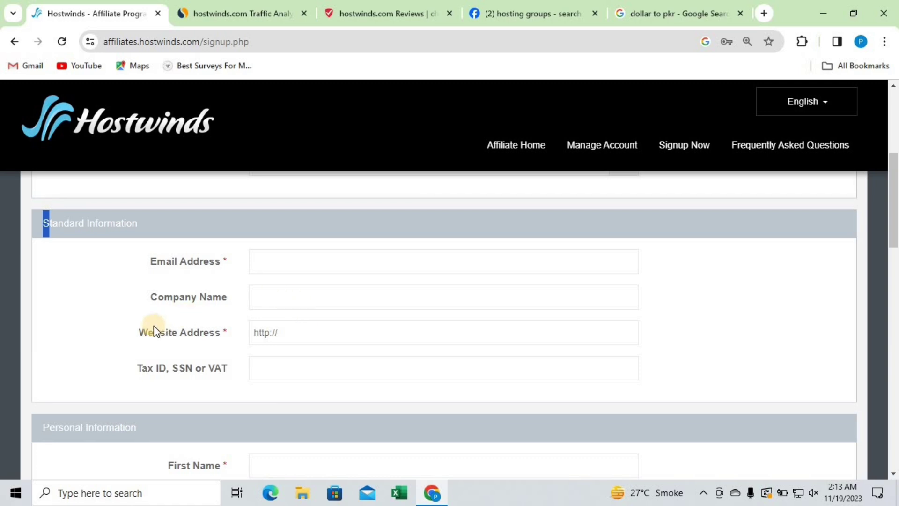
drag(139, 333, 236, 343)
drag(141, 370, 229, 370)
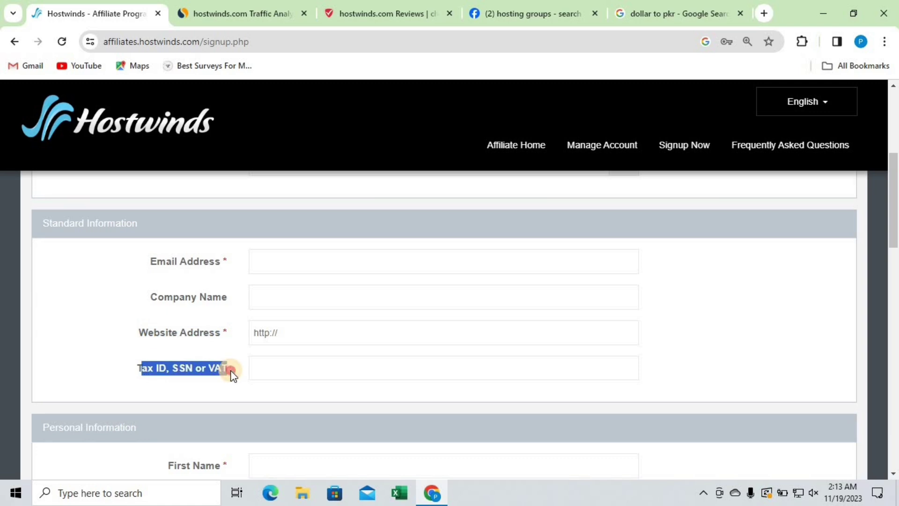
drag(137, 332, 229, 340)
drag(131, 368, 243, 376)
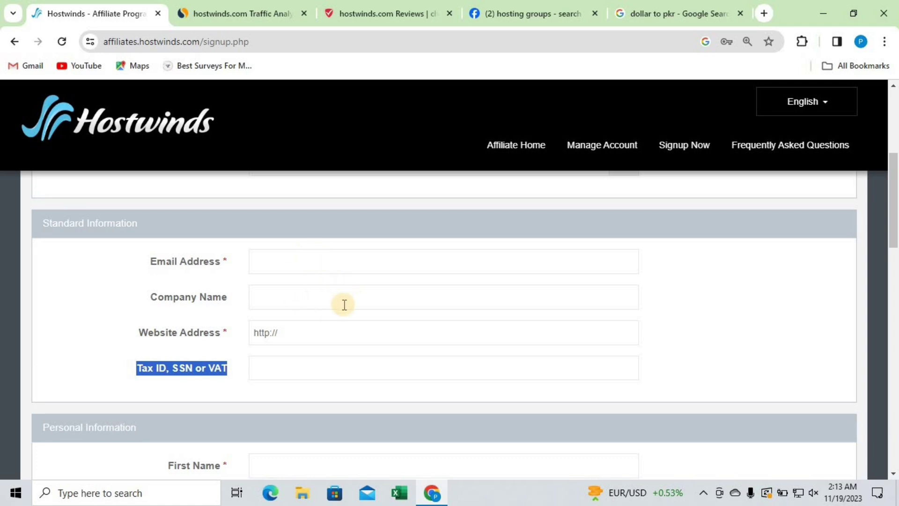
Step: Continue past the company, website and tax fields to Personal Information and enter the city as multan
click(304, 292)
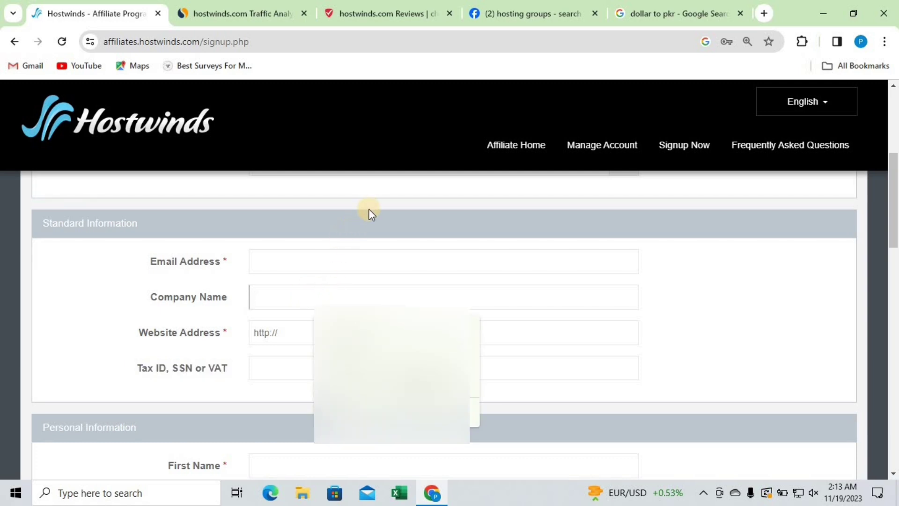
key(Tab)
key(Tab)
key(Tab)
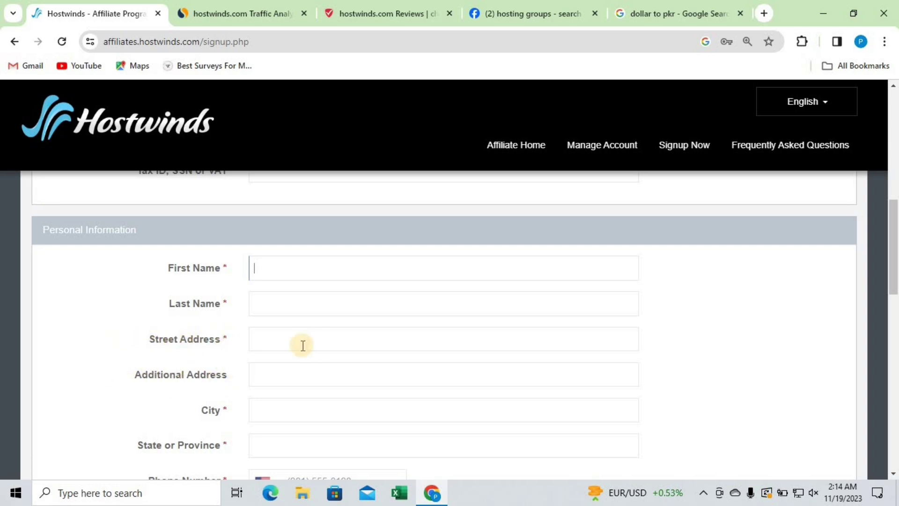
scroll(245, 457, down, 1)
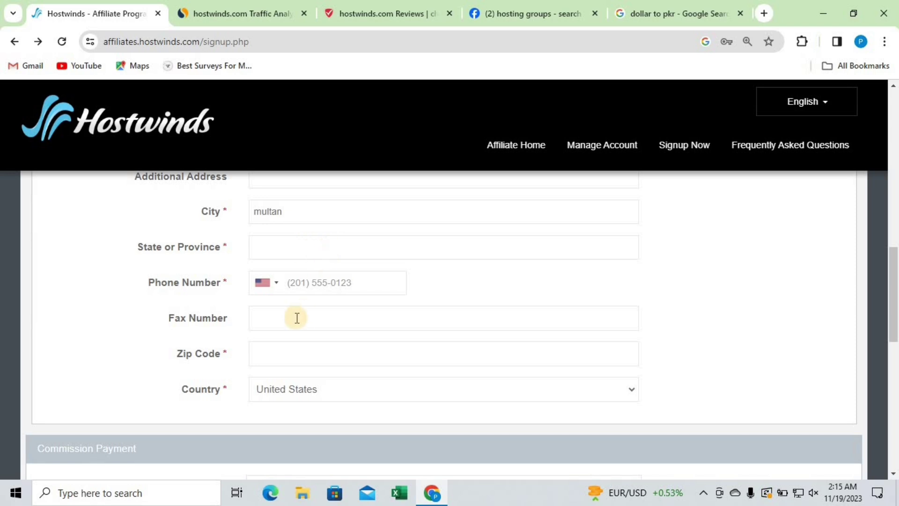
Step: Set the country code of the phone number to Pakistan (+92)
click(277, 285)
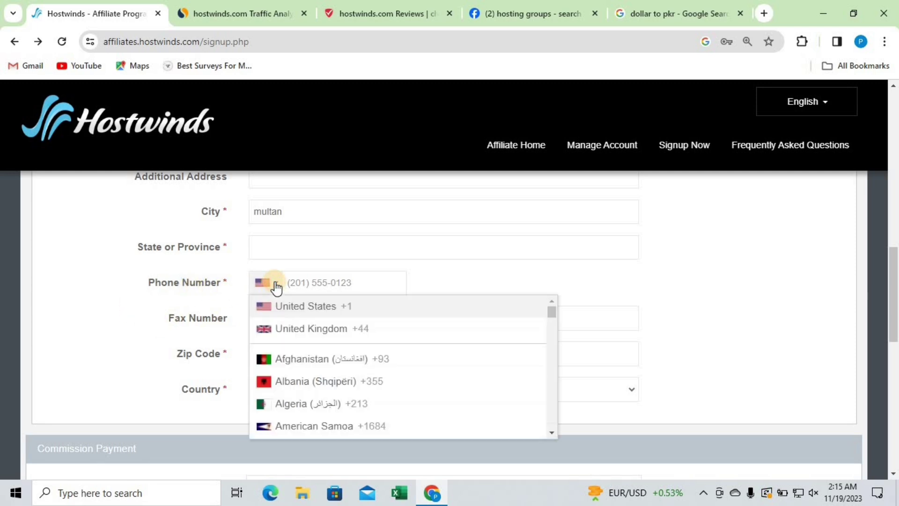
scroll(309, 335, down, 10)
scroll(309, 335, up, 10)
drag(552, 311, 559, 393)
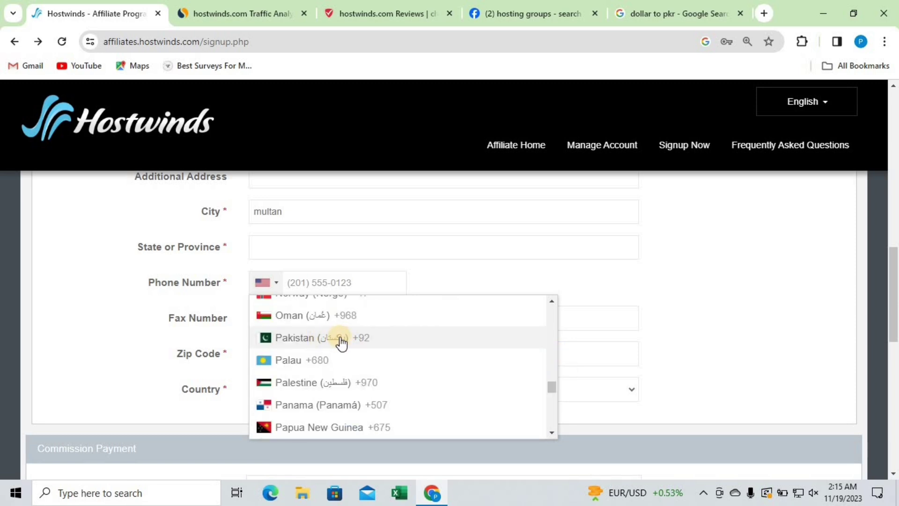
click(341, 339)
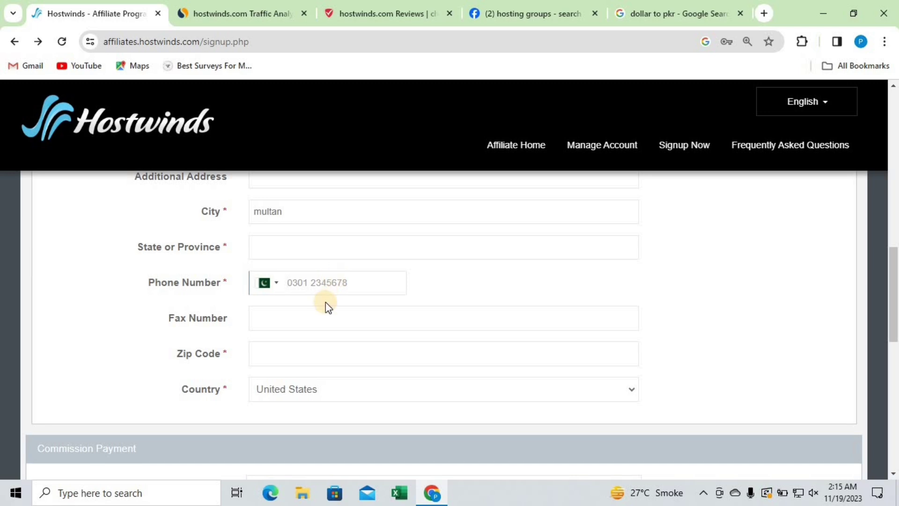
Step: Search Google for "multan zipcode" in a new tab
scroll(325, 303, down, 3)
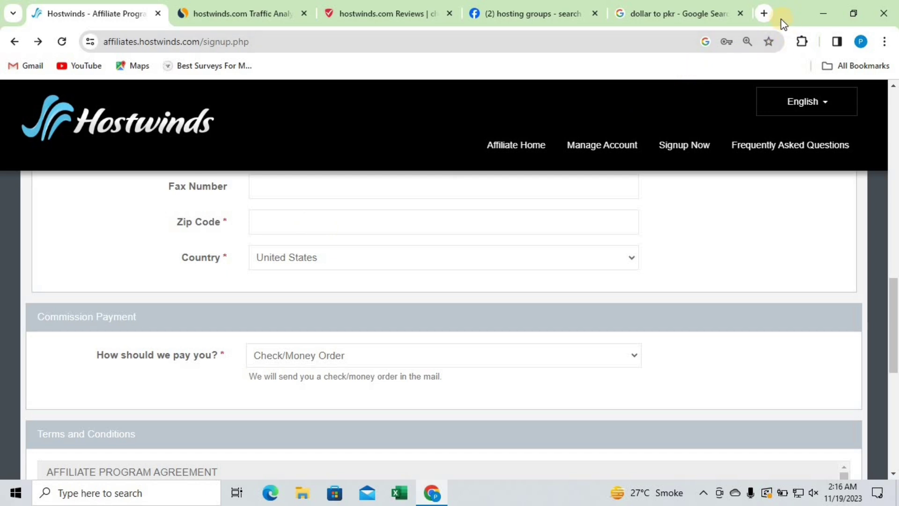
click(762, 12)
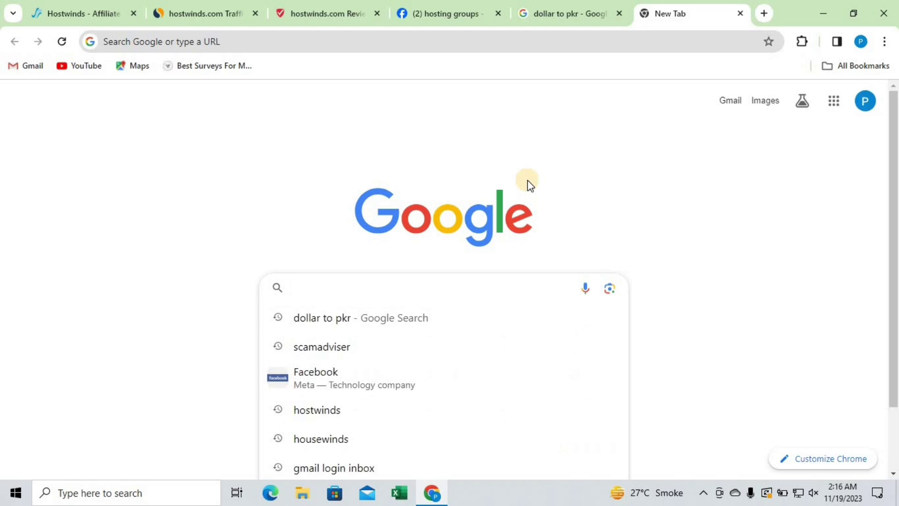
text(mul)
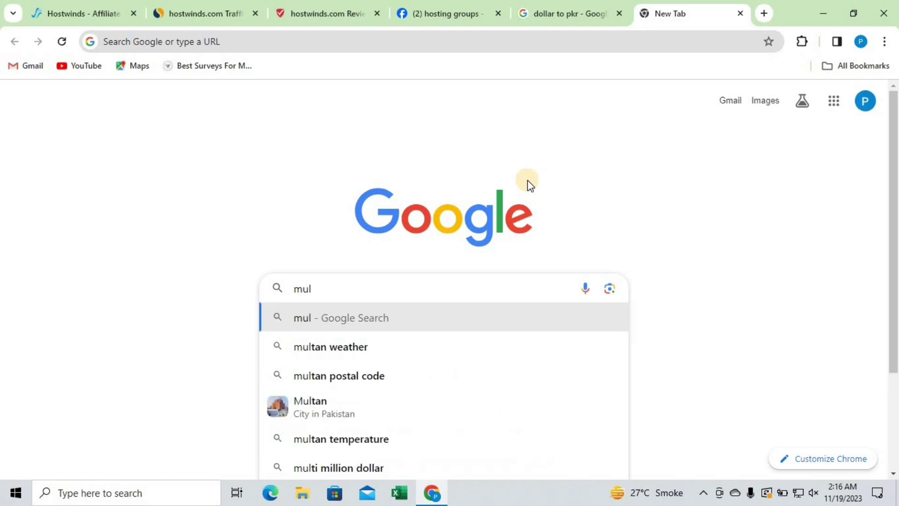
text(tan zipcode)
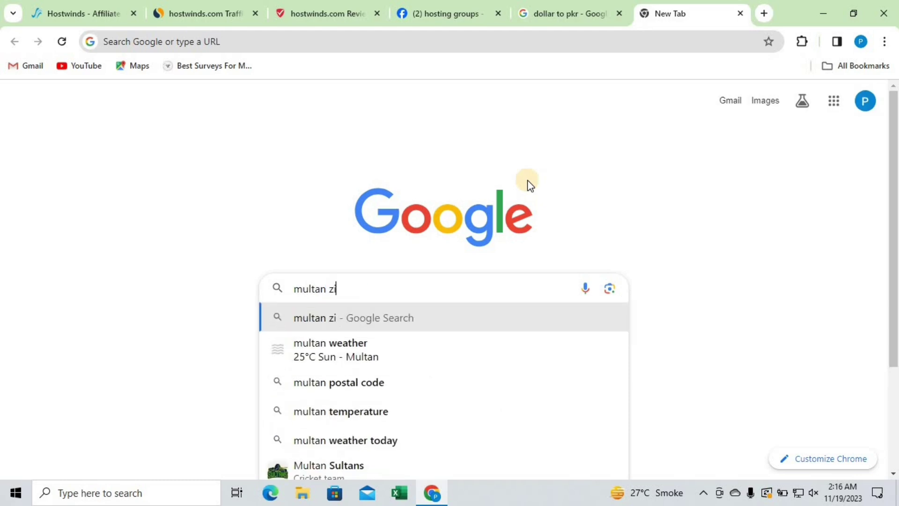
key(Return)
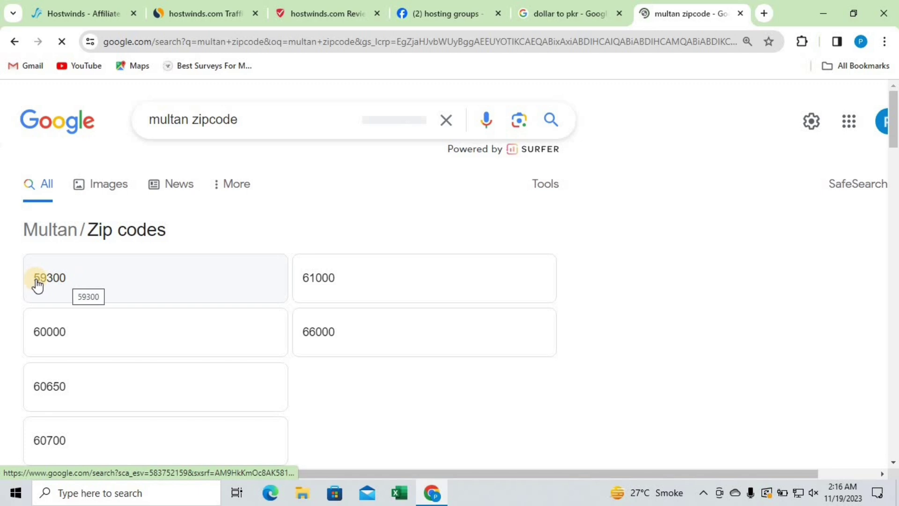
Step: Return to the Hostwinds signup form and set the Country to Pakistan
click(100, 10)
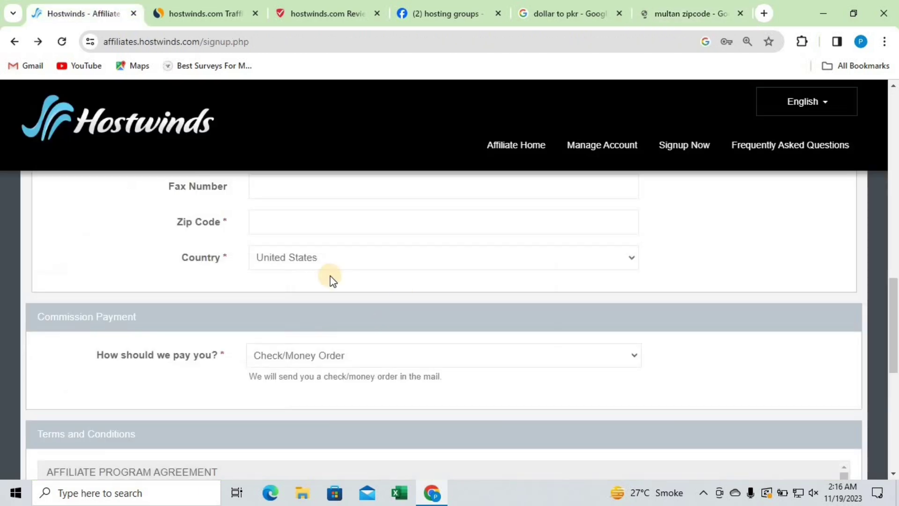
click(631, 261)
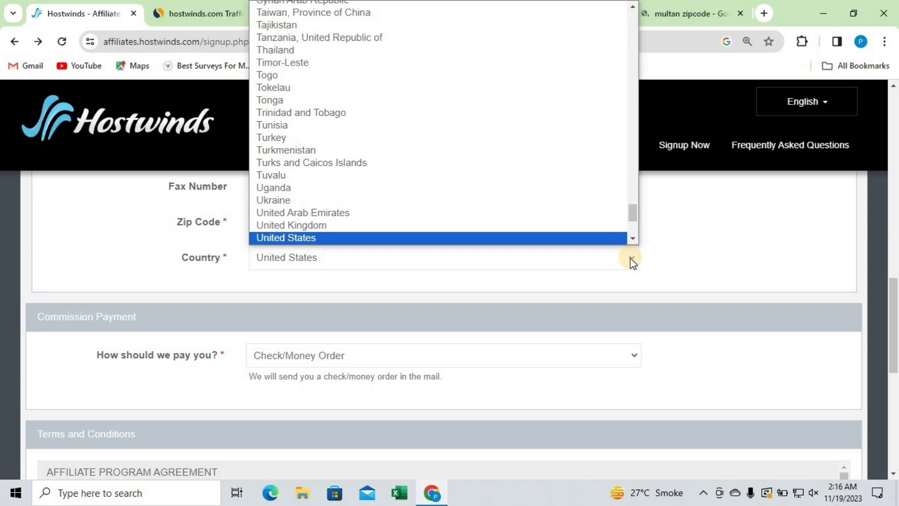
key(p)
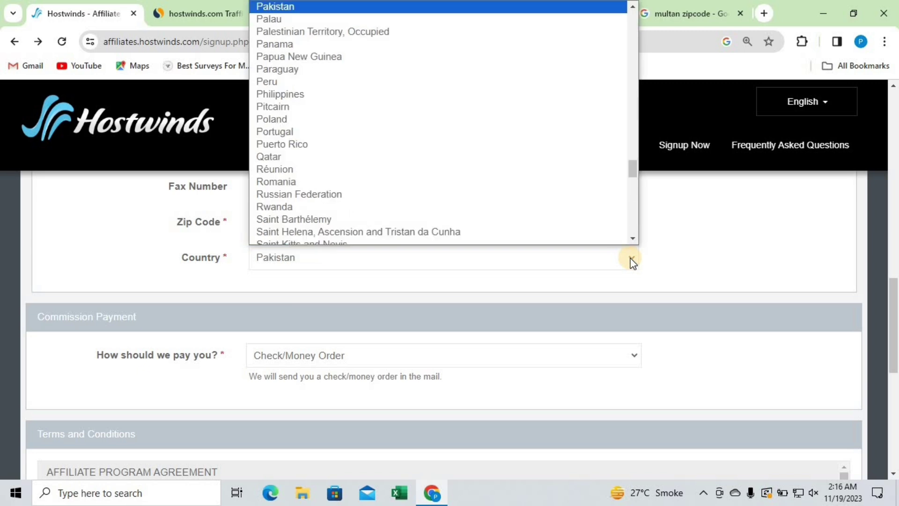
click(307, 3)
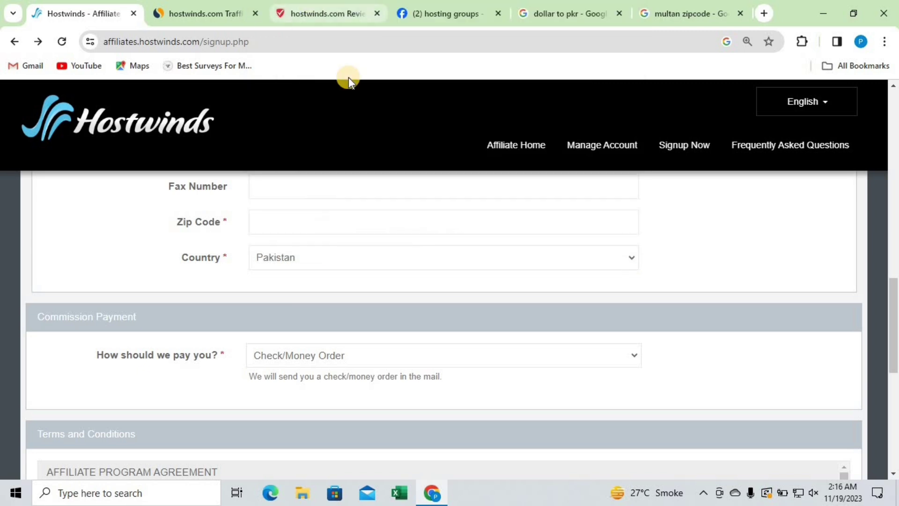
Step: Select Check/Money Order as the commission payment method and review the available payment options
scroll(285, 356, down, 2)
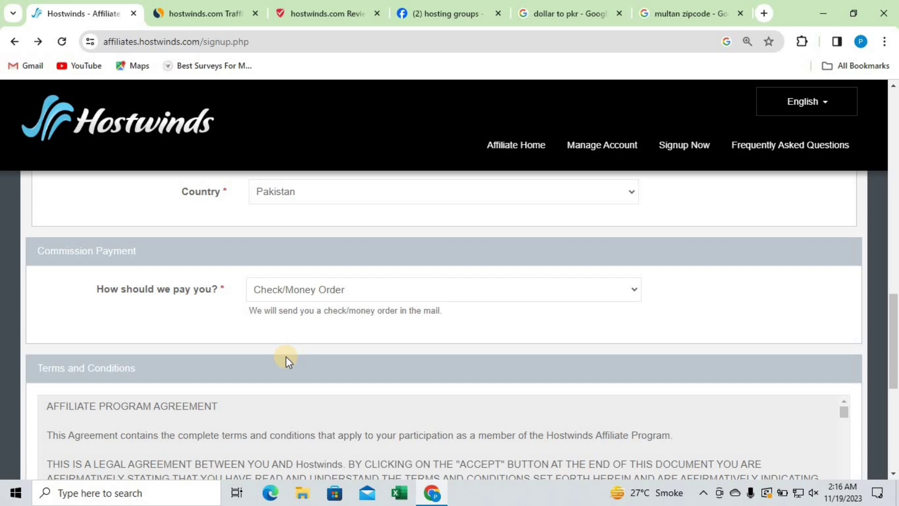
click(635, 290)
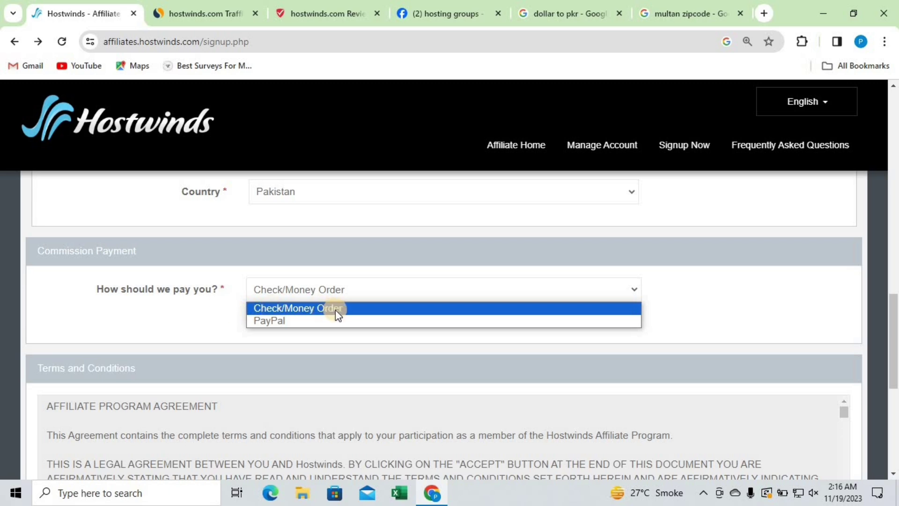
click(335, 308)
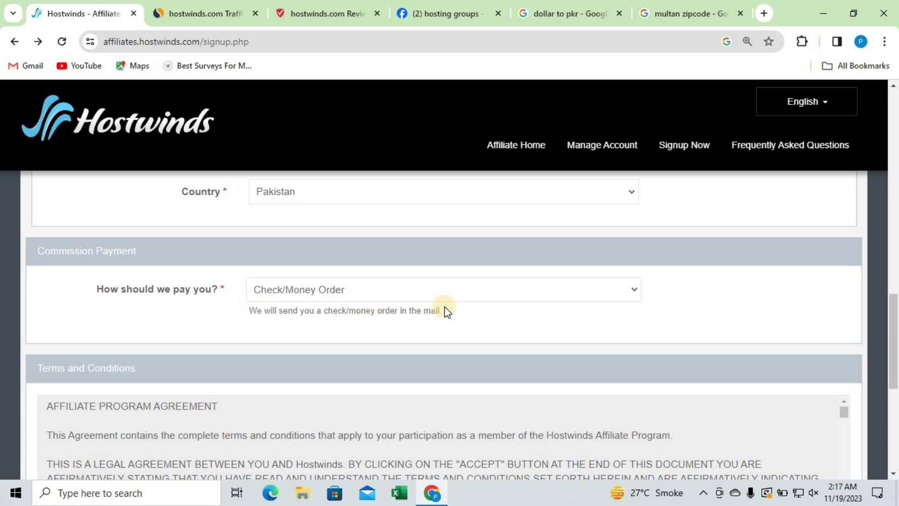
click(636, 290)
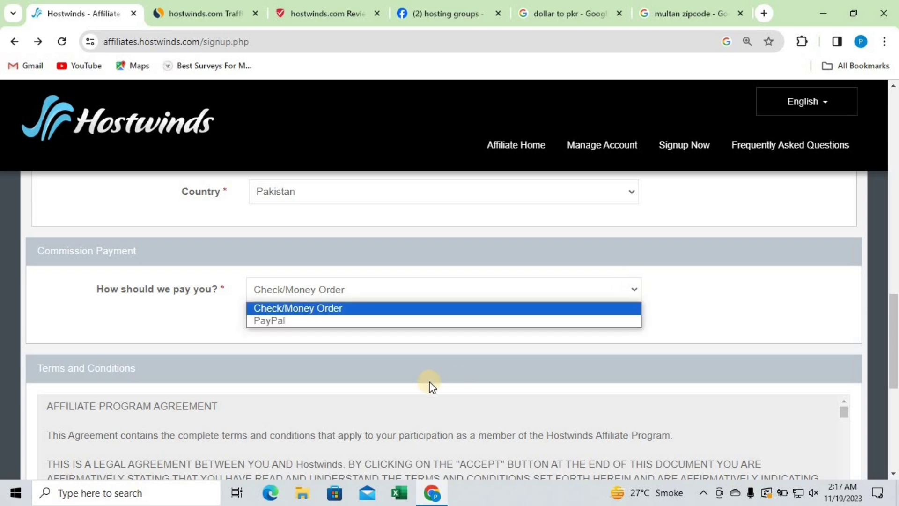
click(335, 321)
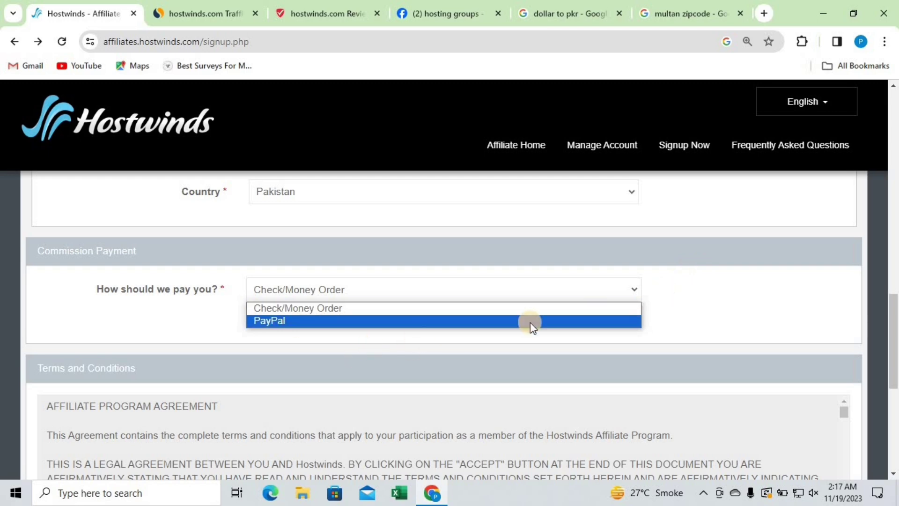
click(655, 282)
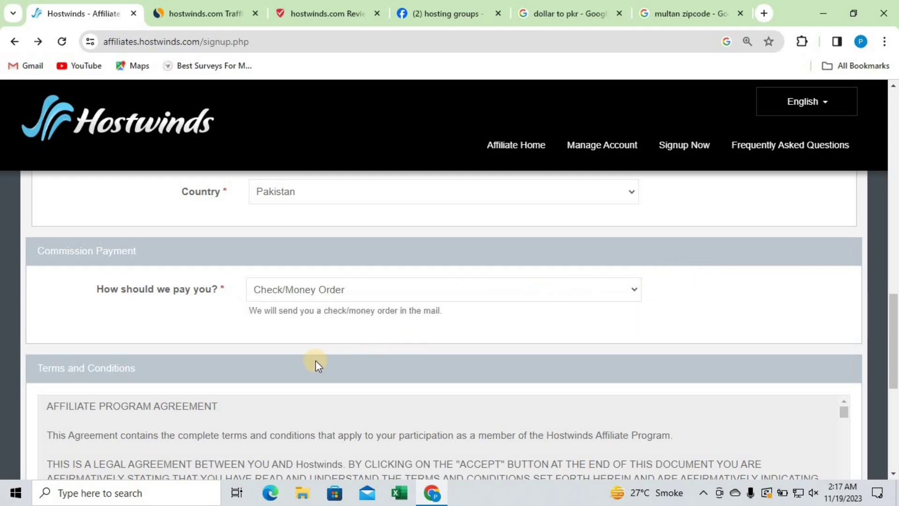
Step: Read through the affiliate program agreement in the Terms and Conditions, including commission rates, excluded purchases, advertising rules and the tax form clause
scroll(316, 361, down, 5)
scroll(314, 358, down, 5)
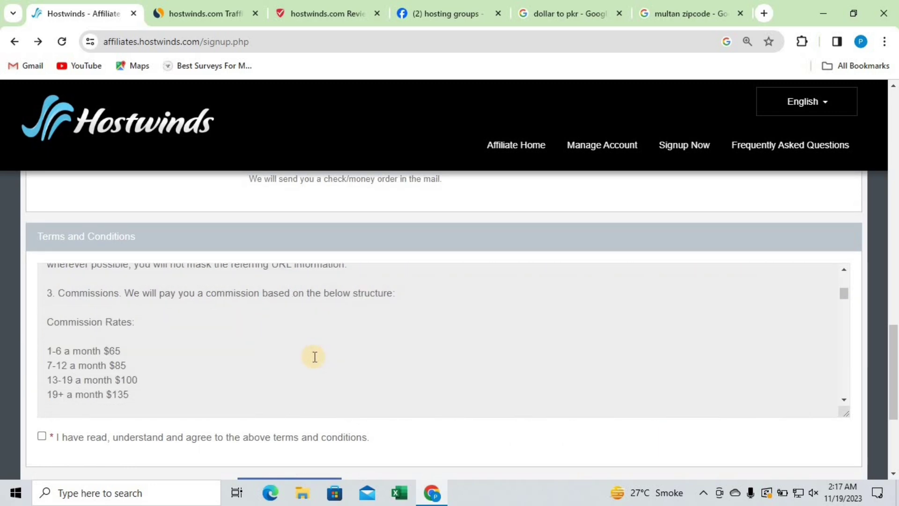
scroll(315, 356, down, 10)
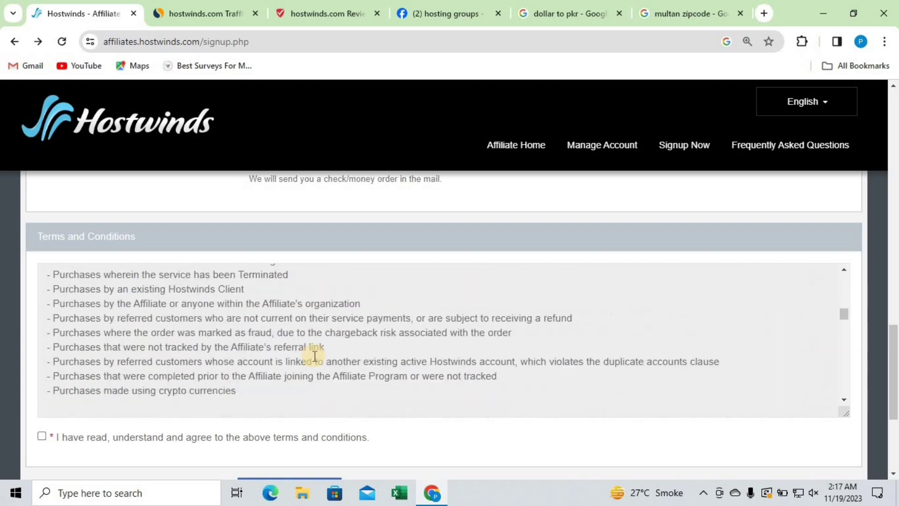
scroll(314, 356, down, 15)
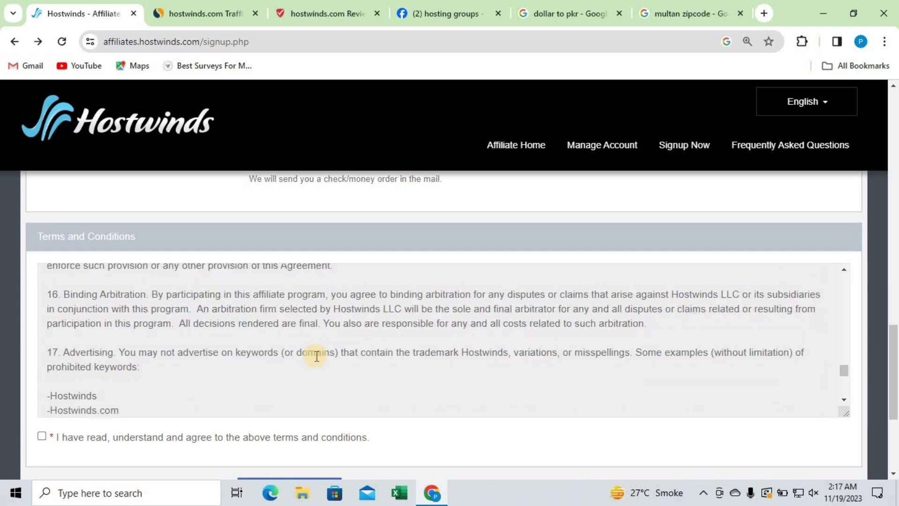
scroll(317, 356, up, 10)
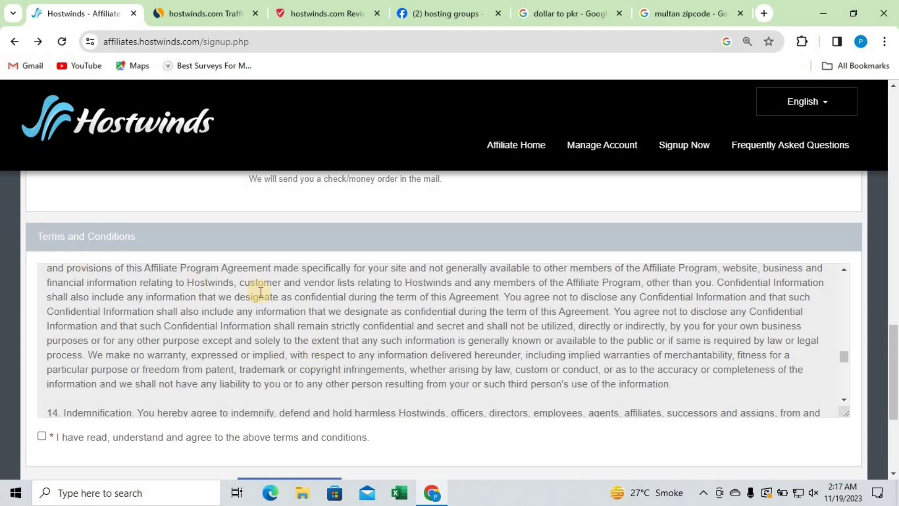
scroll(270, 330, down, 3)
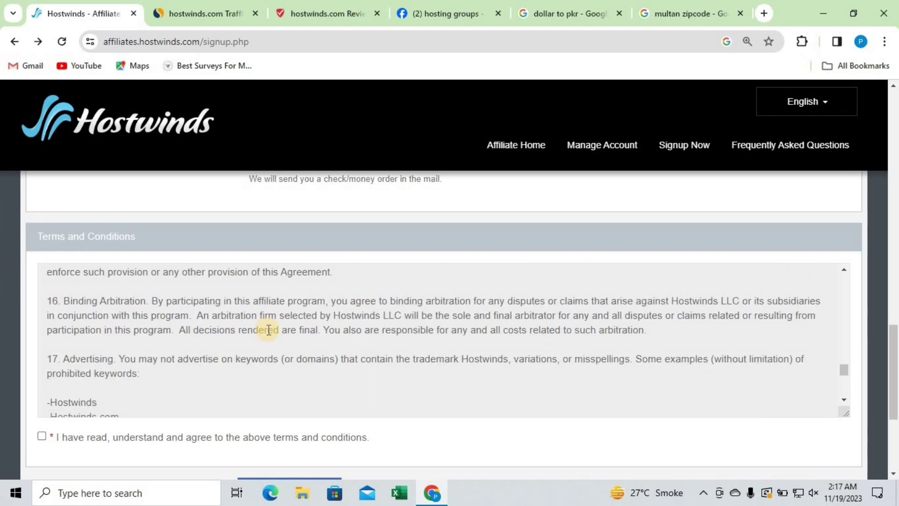
scroll(269, 328, down, 8)
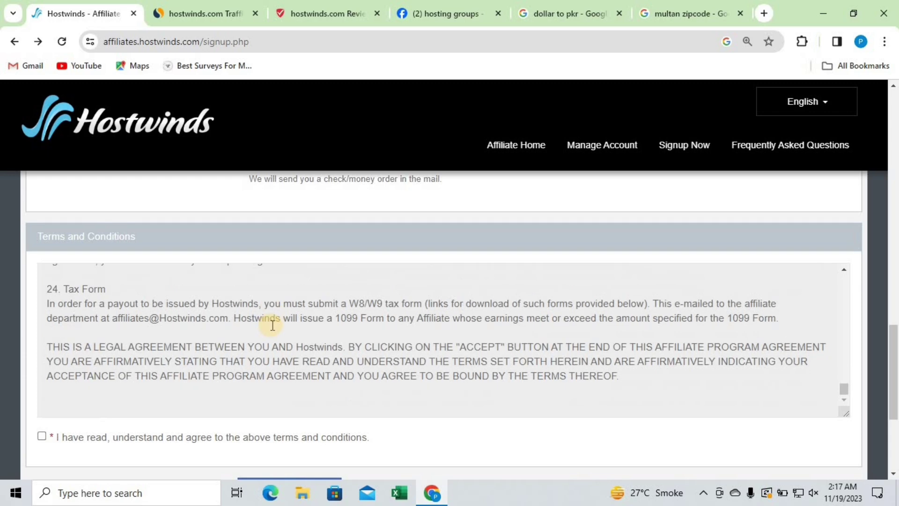
Step: Agree to the affiliate terms and conditions and submit the signup form to create the account
click(42, 436)
scroll(281, 351, down, 3)
scroll(333, 325, down, 1)
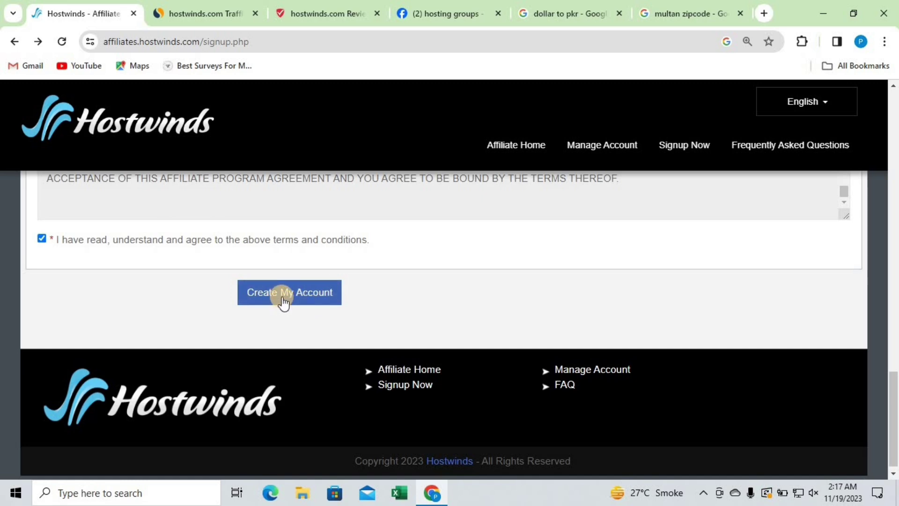
click(284, 300)
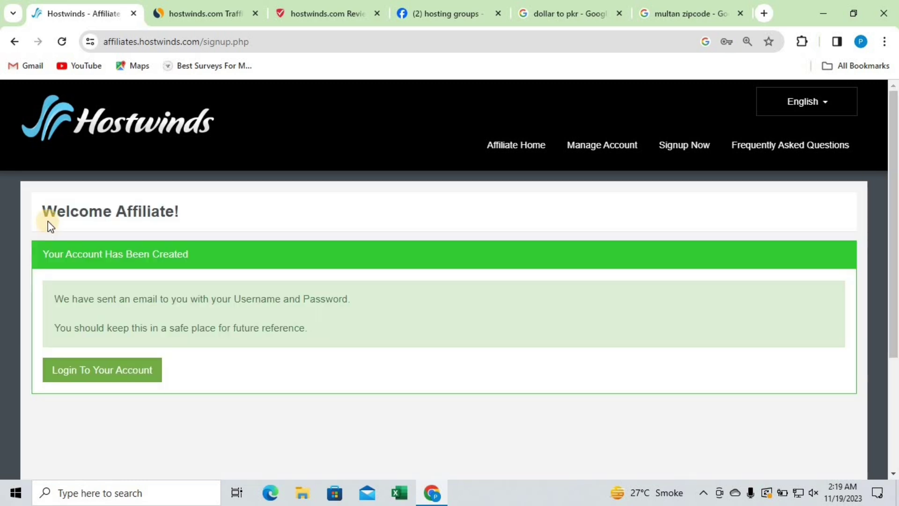
Step: Read the account creation message about the emailed username and password, and proceed to log in to the affiliate account
drag(43, 212, 181, 213)
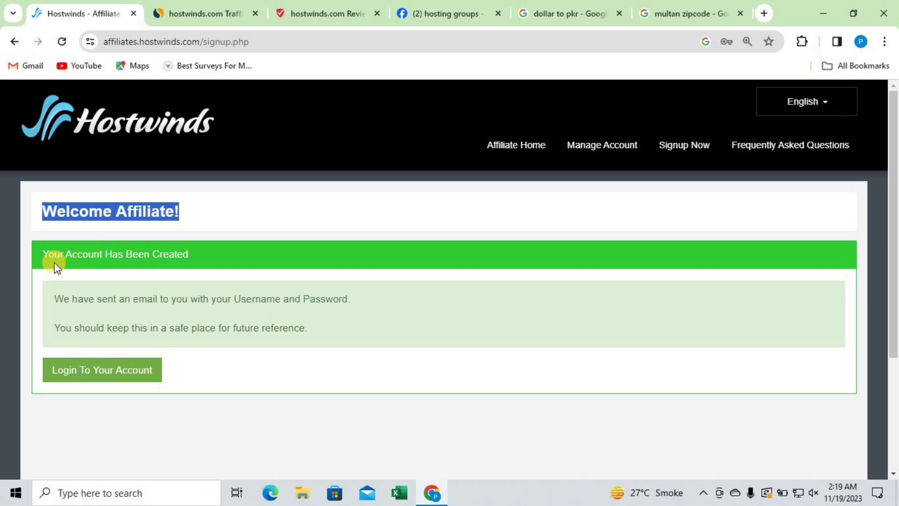
drag(39, 266, 194, 266)
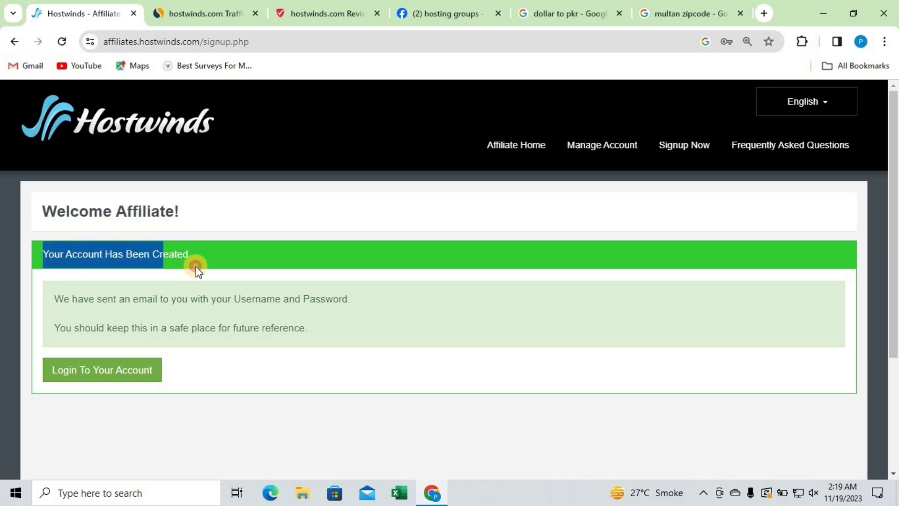
click(196, 266)
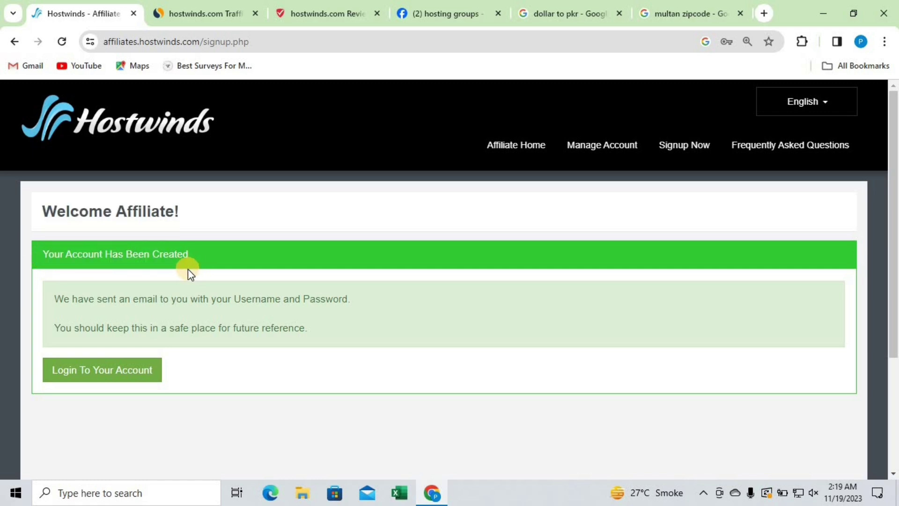
drag(54, 299, 253, 311)
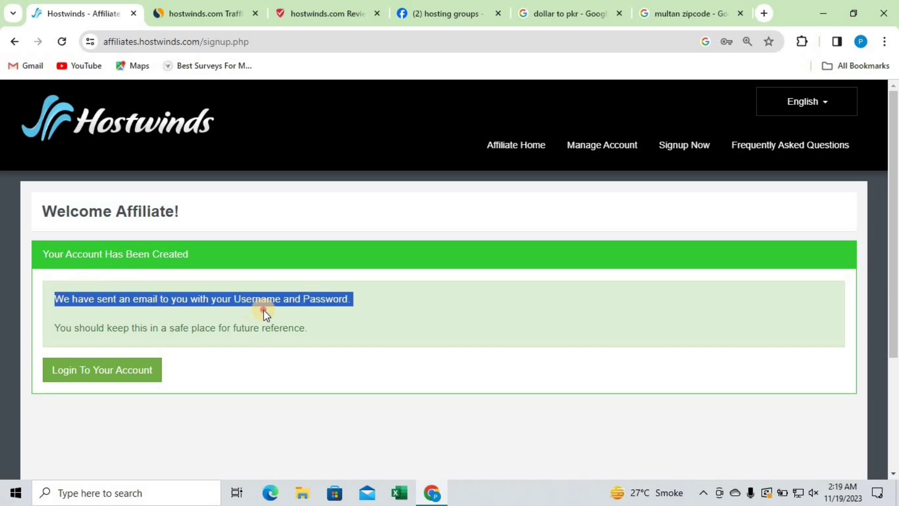
drag(330, 310, 366, 308)
drag(57, 328, 313, 339)
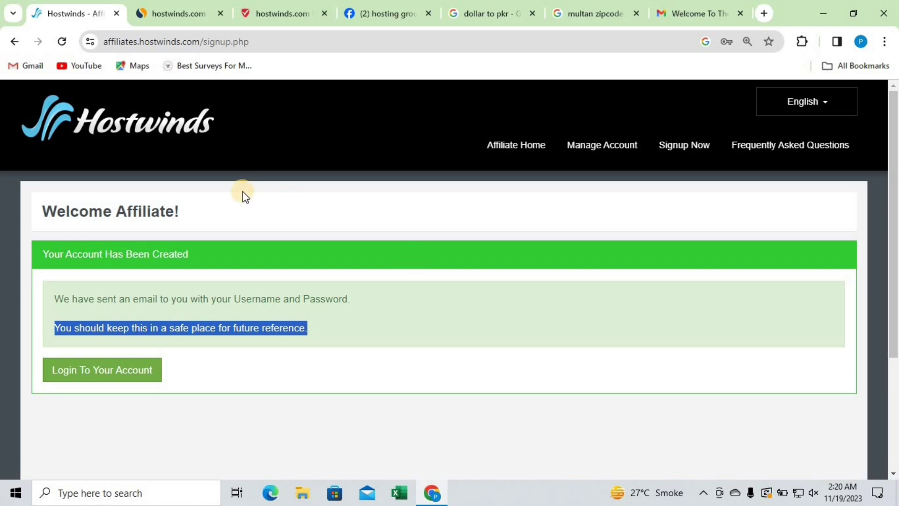
drag(179, 125, 146, 177)
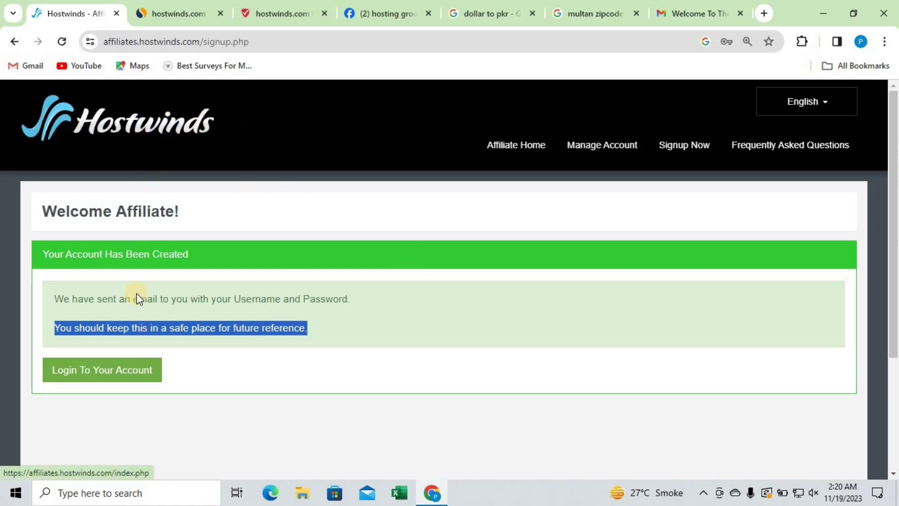
click(121, 371)
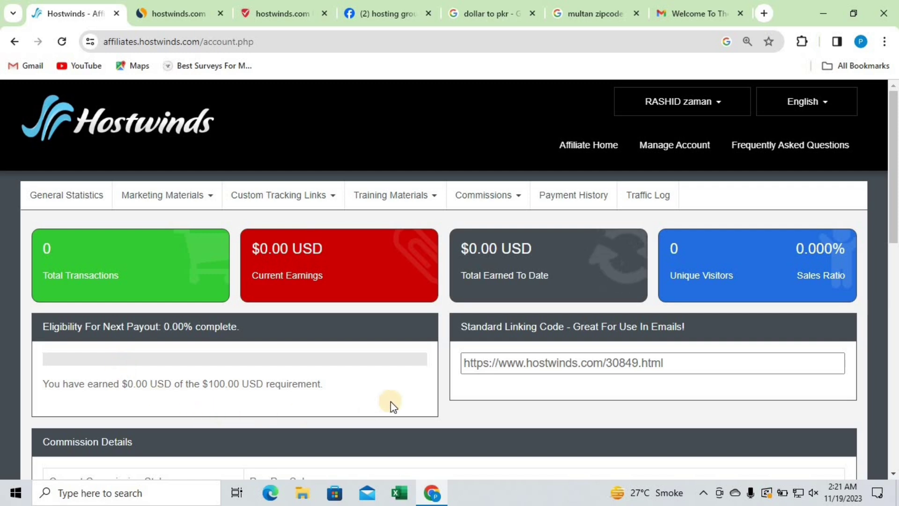
Step: Examine the standard linking code and the commission details on the affiliate account's statistics page
drag(464, 363, 688, 353)
drag(457, 328, 584, 326)
scroll(487, 403, down, 3)
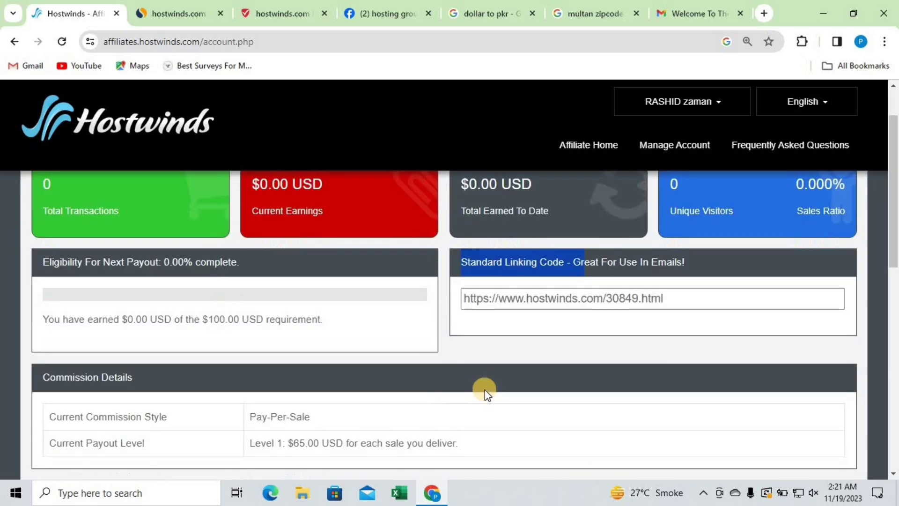